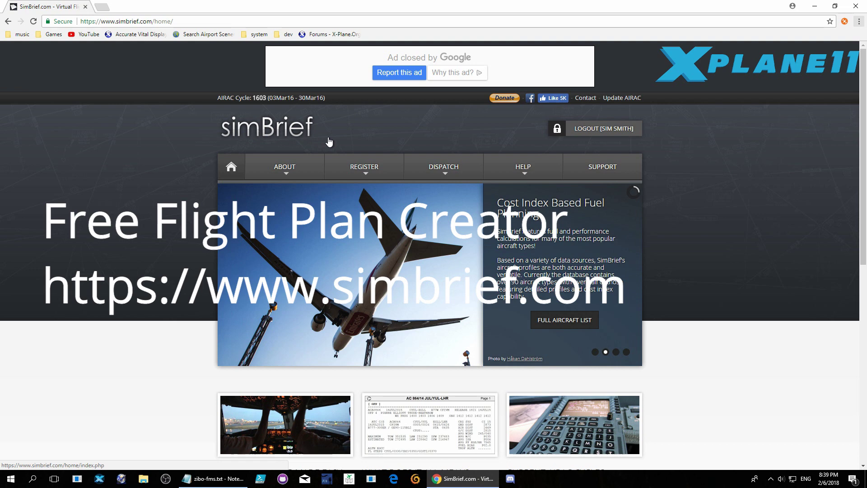
- Open the simBrief Dispatch System and start a new flight plan
mouse_move(443, 168)
left_click(438, 193)
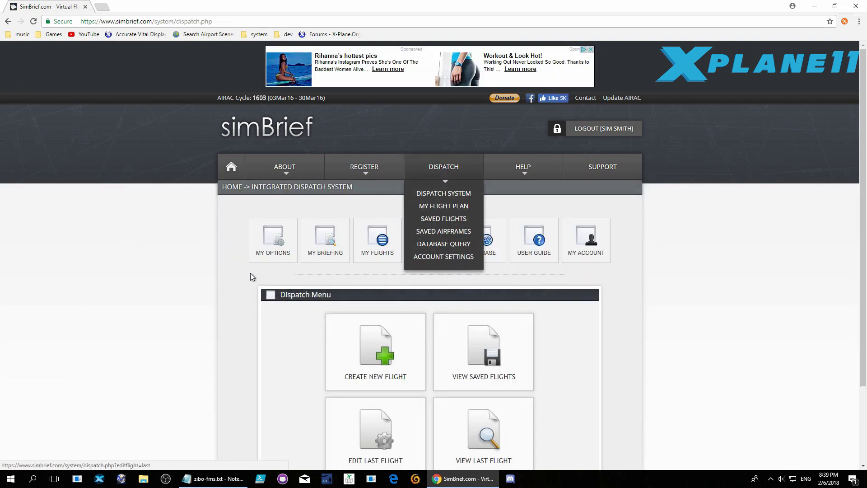
scroll(383, 262, "down", 2)
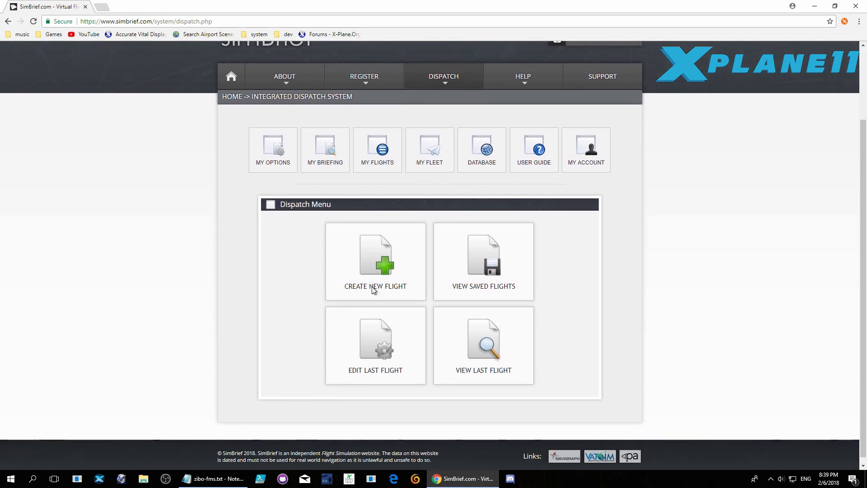
left_click(384, 277)
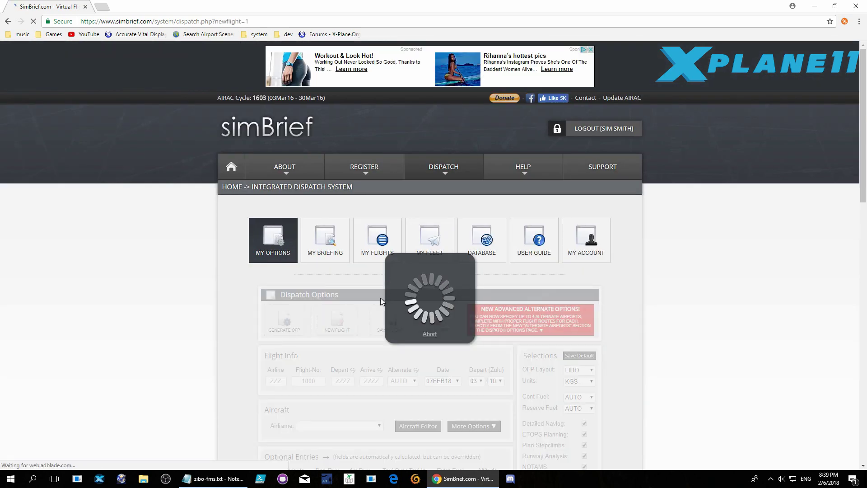
- Save a KIAH to KDAL Boeing 737-800 (B738) flight
scroll(372, 335, "down", 3)
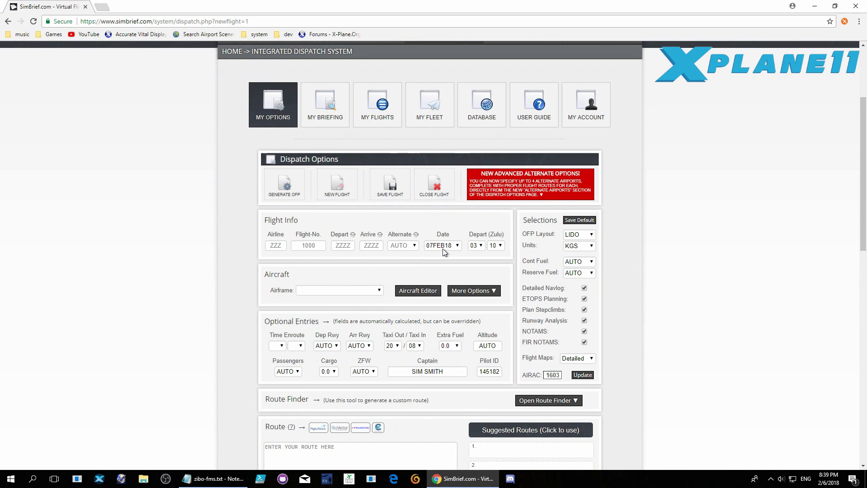
scroll(406, 331, "down", 4)
scroll(405, 331, "down", 5)
scroll(405, 331, "up", 12)
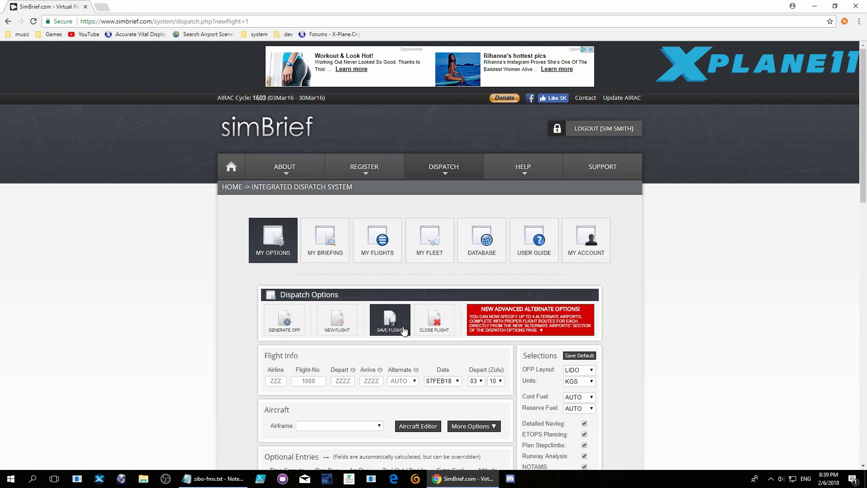
left_click(404, 331)
- Generate the OFP briefing for the KIAH–KDAL flight at FL280
scroll(437, 321, "down", 3)
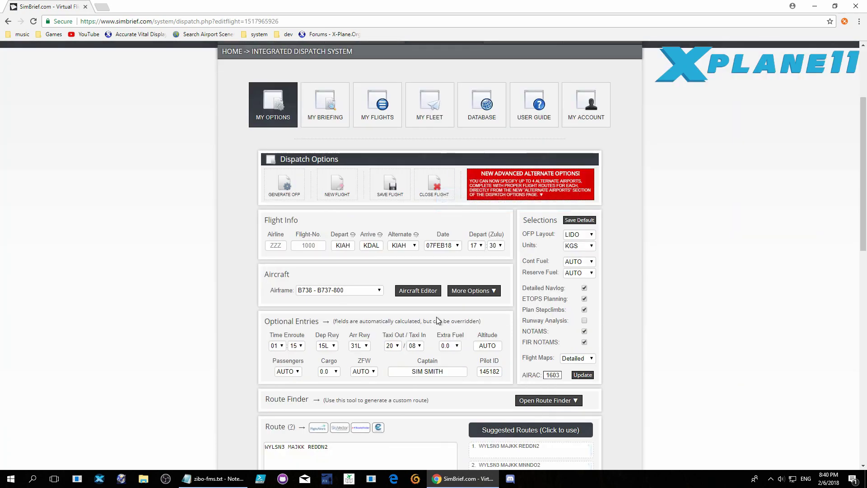
scroll(435, 319, "down", 4)
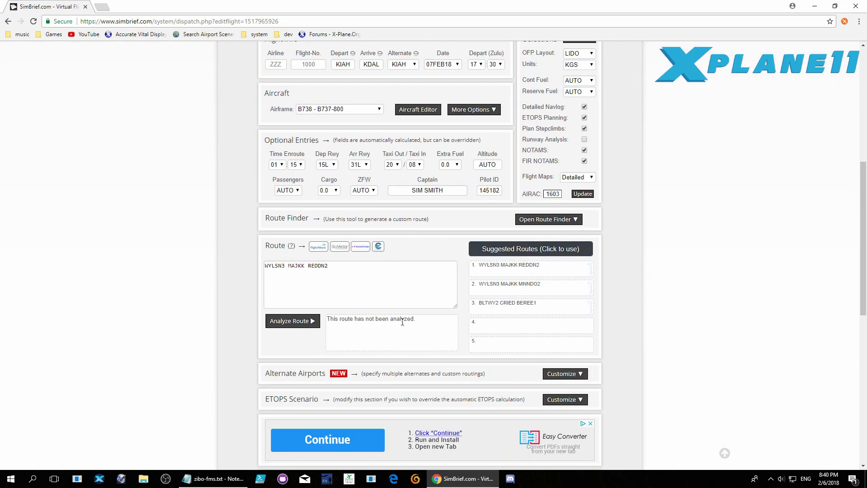
scroll(402, 322, "up", 6)
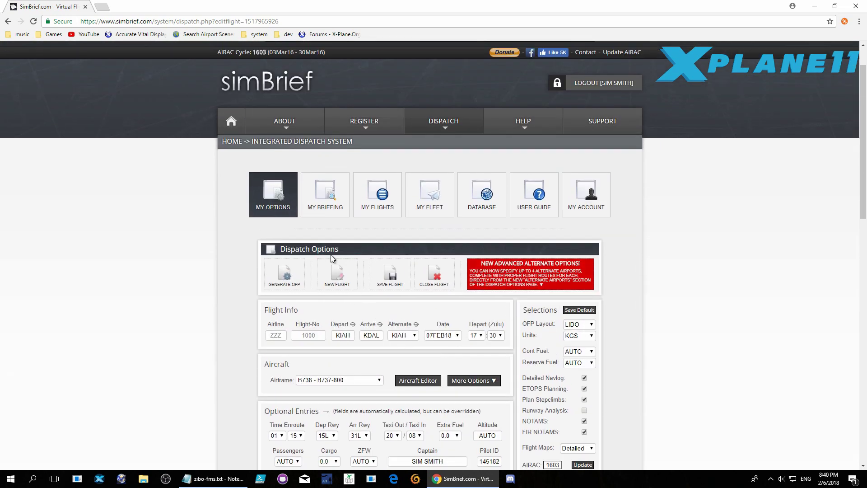
left_click(284, 274)
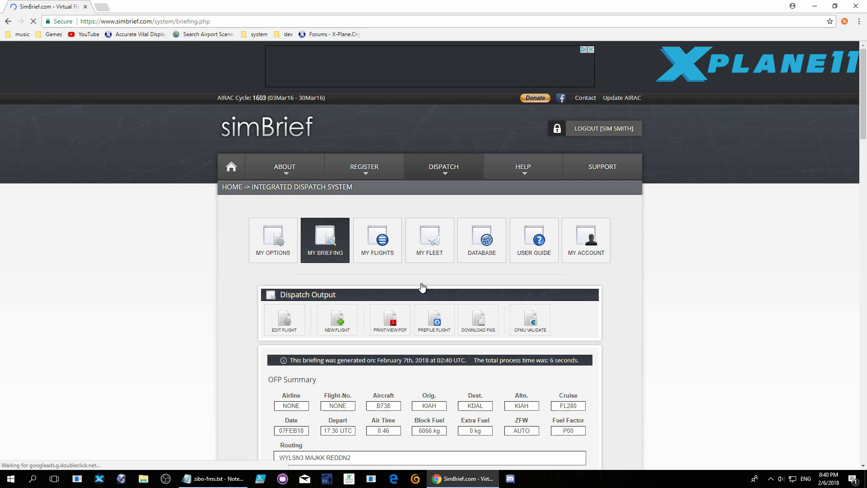
- Download the X-Plane format KIAHKDAL01.fms flight plan from the simBrief downloads list
scroll(422, 286, "down", 2)
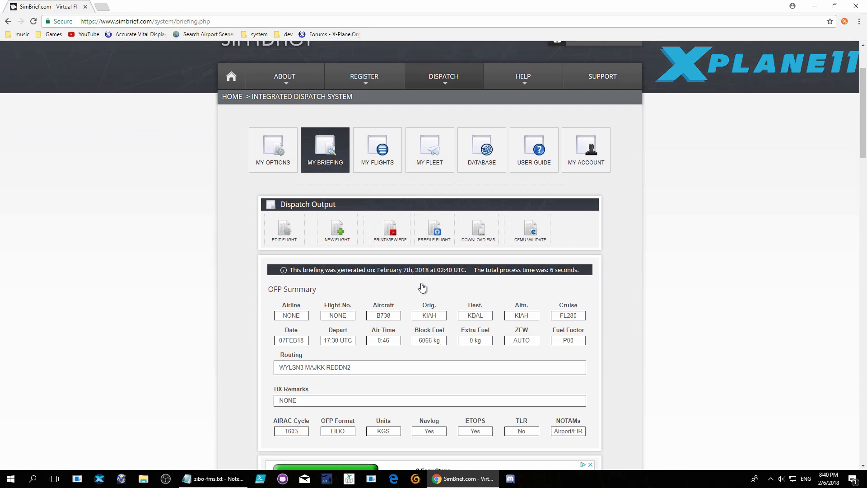
left_click(484, 233)
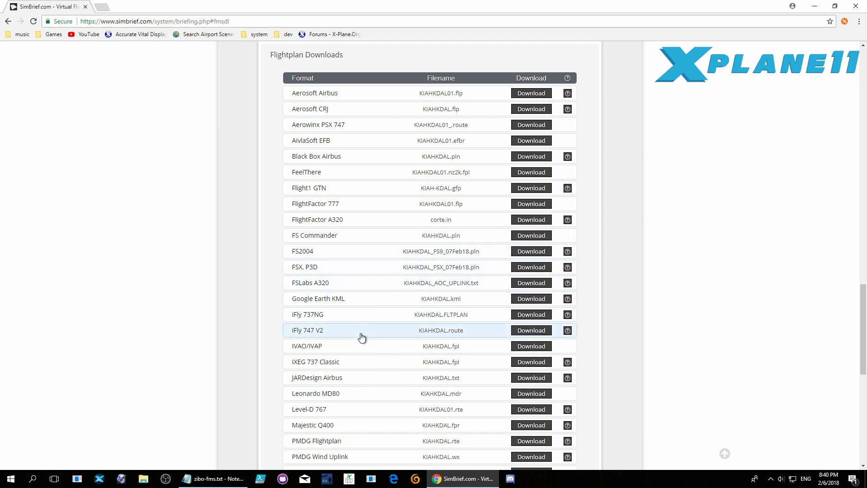
scroll(360, 336, "down", 1)
scroll(360, 331, "down", 5)
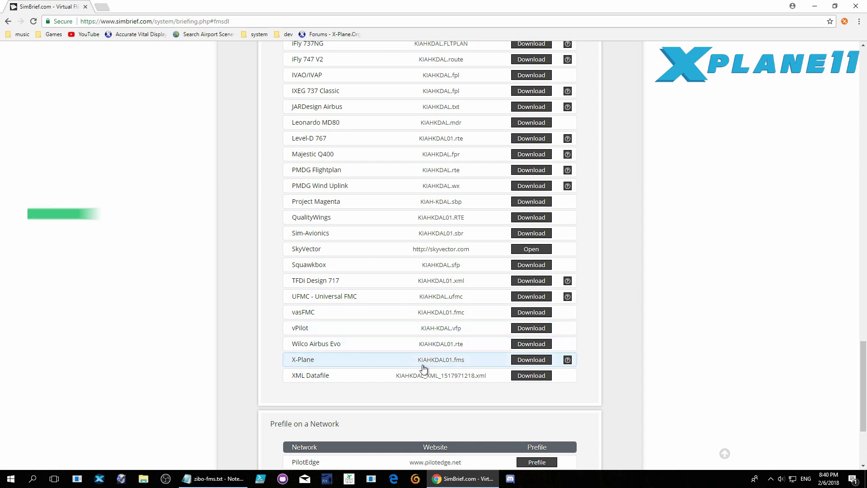
left_click(537, 361)
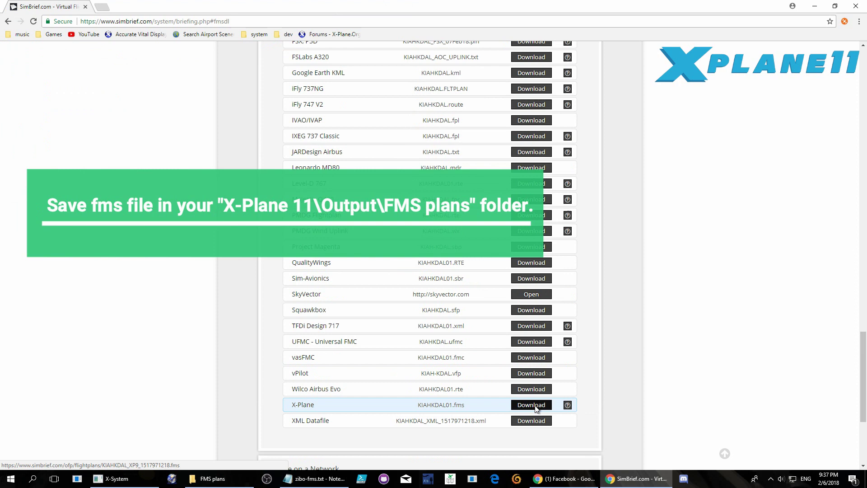
- Rename the X-Plane plan to MY.fms and save it in the FMS plans folder
left_click(535, 406)
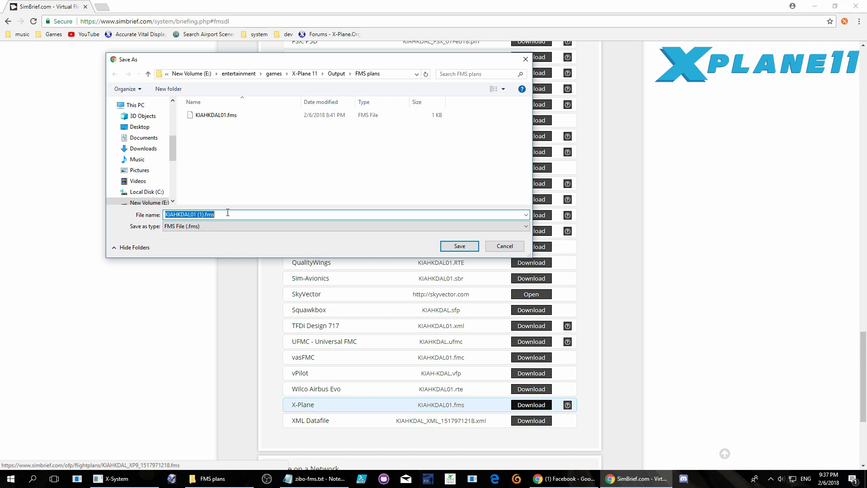
key("Right")
key("Left")
key("Left")
key("shift+Home")
type("M")
left_click(459, 246)
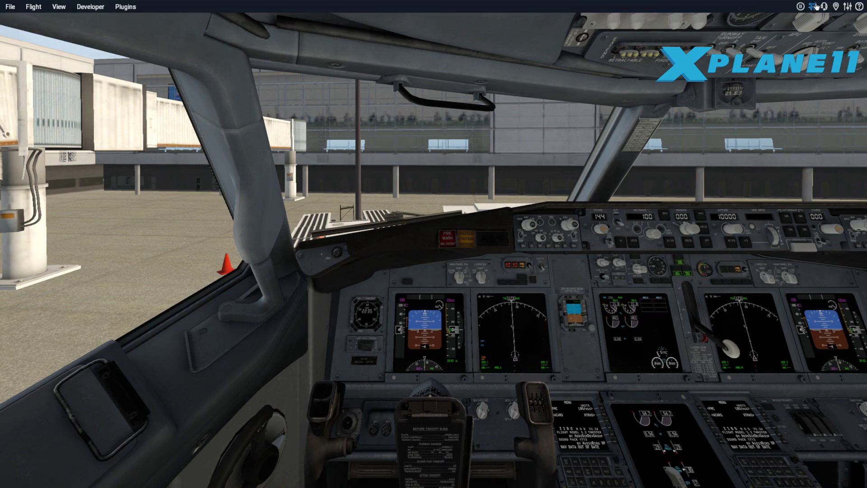
- Resume the 737-800X flight at the KIAH gate and check the outside ramp view
left_click(814, 6)
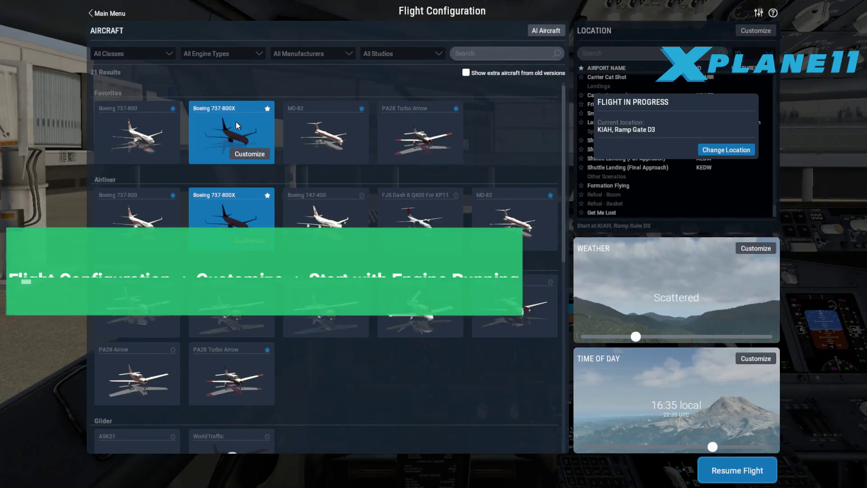
left_click(244, 154)
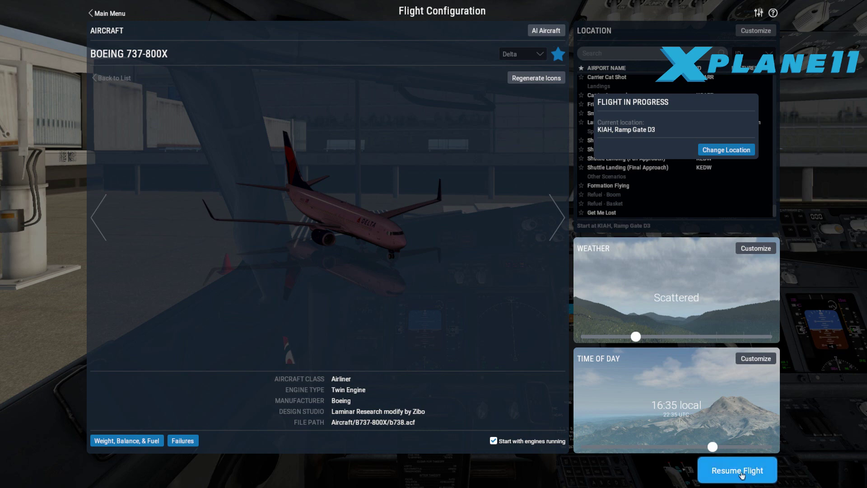
left_click(722, 469)
key("shift+4")
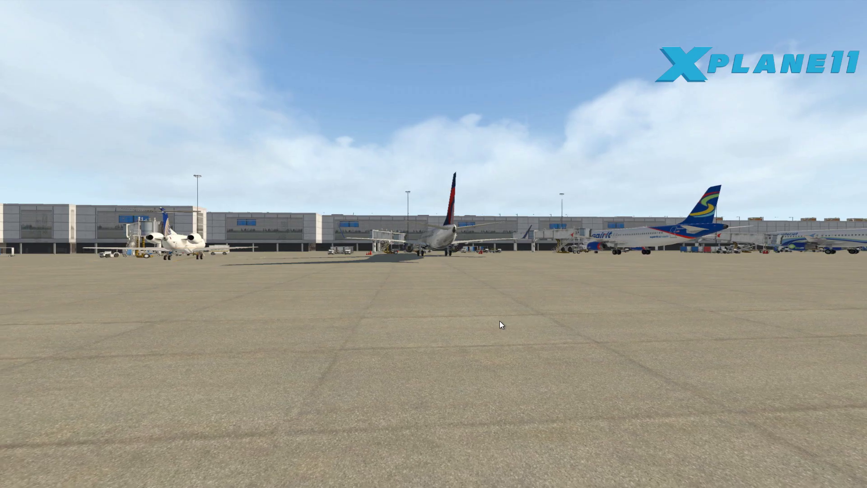
key("Up")
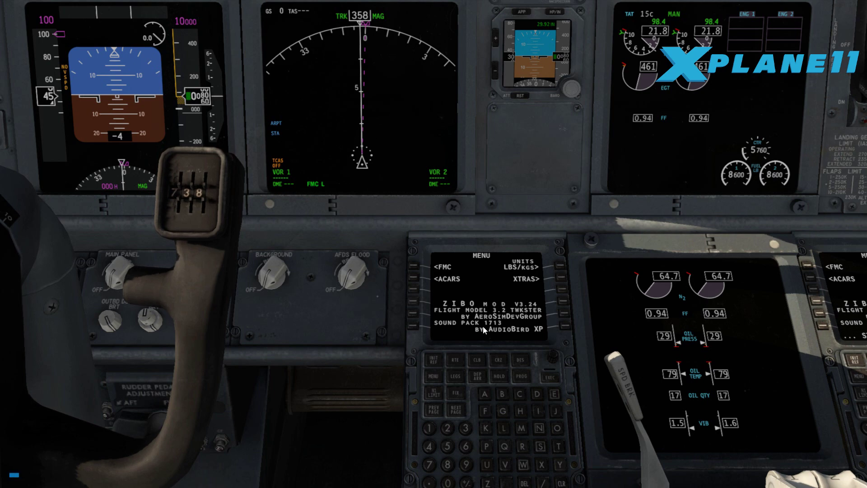
- On the FMC route page, enter KIAH as the origin airport
left_click(433, 376)
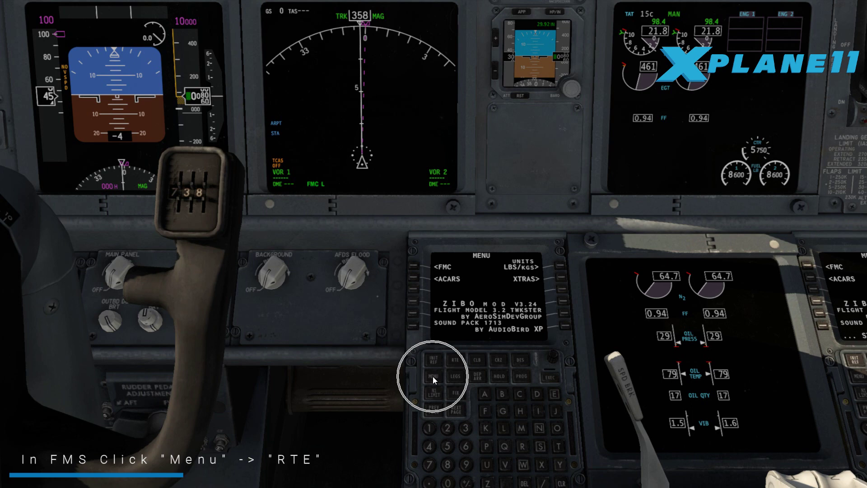
left_click(457, 358)
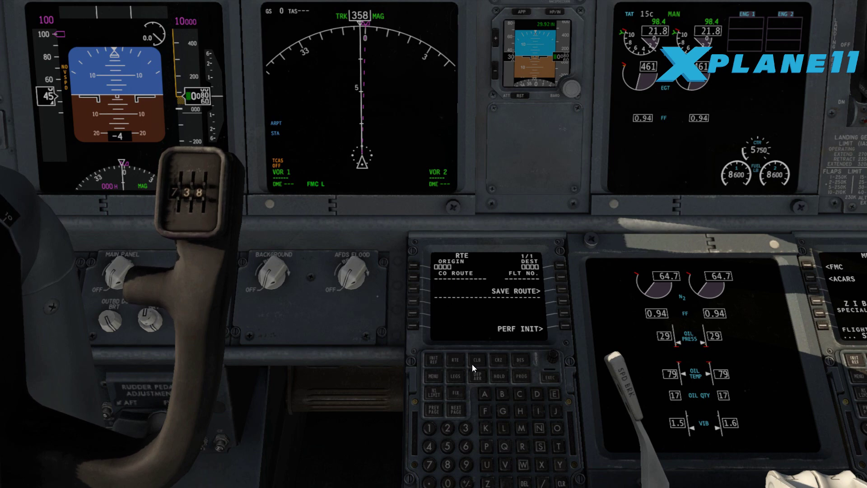
left_click(486, 429)
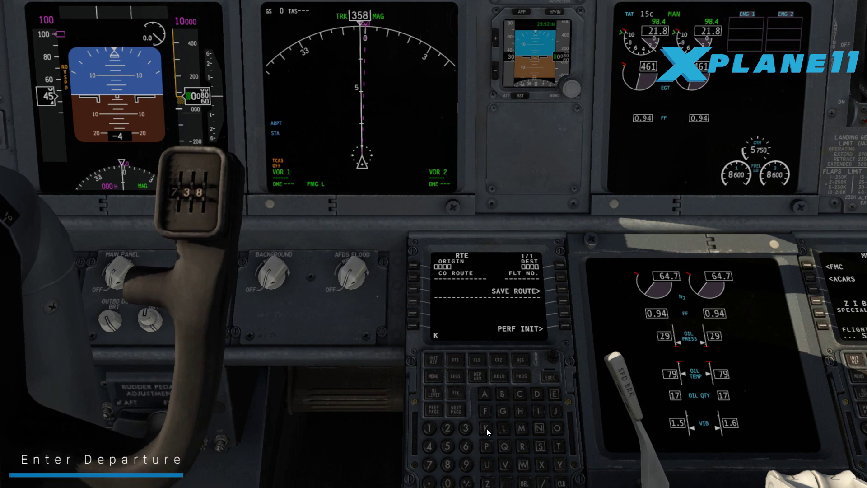
left_click(536, 412)
left_click(486, 394)
left_click(524, 410)
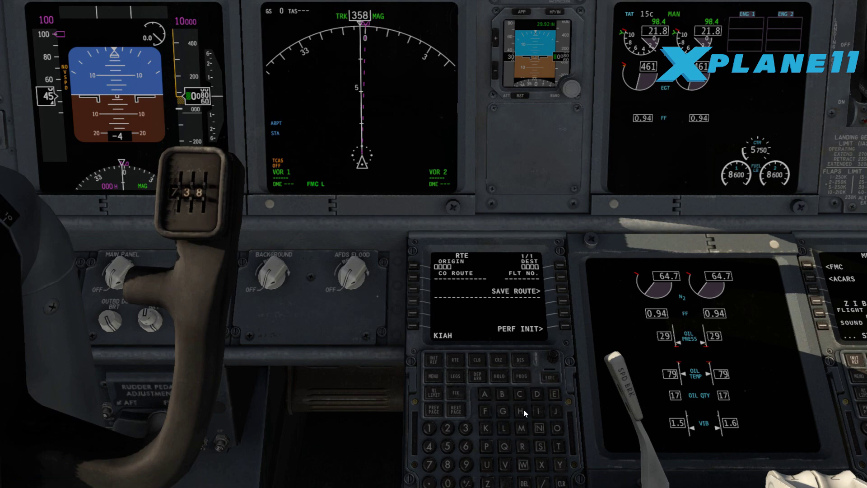
left_click(413, 265)
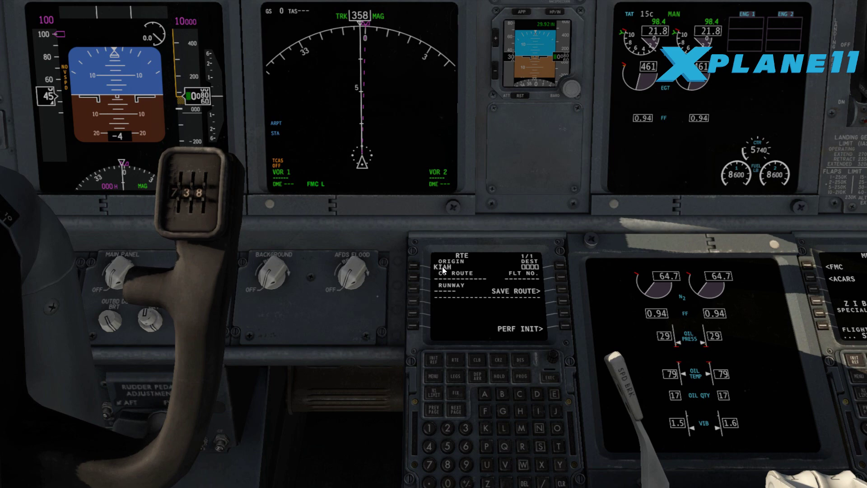
- Key KDAL into the FMC scratchpad for the destination
left_click(485, 428)
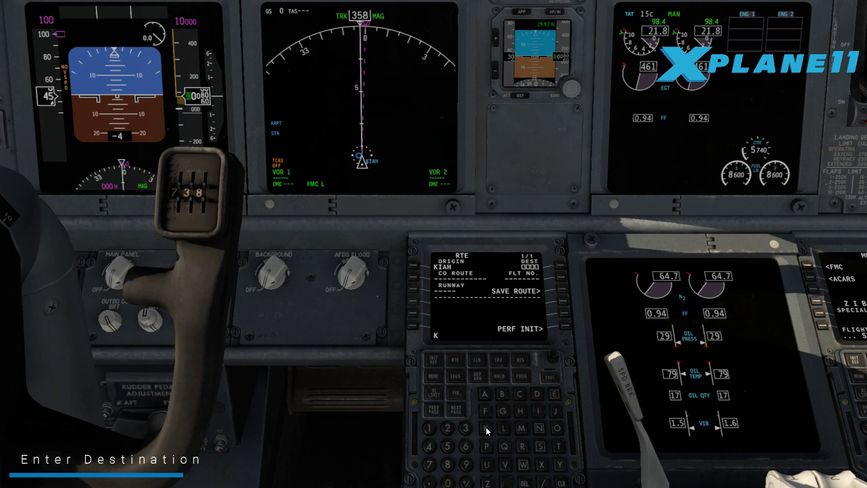
left_click(535, 396)
left_click(483, 394)
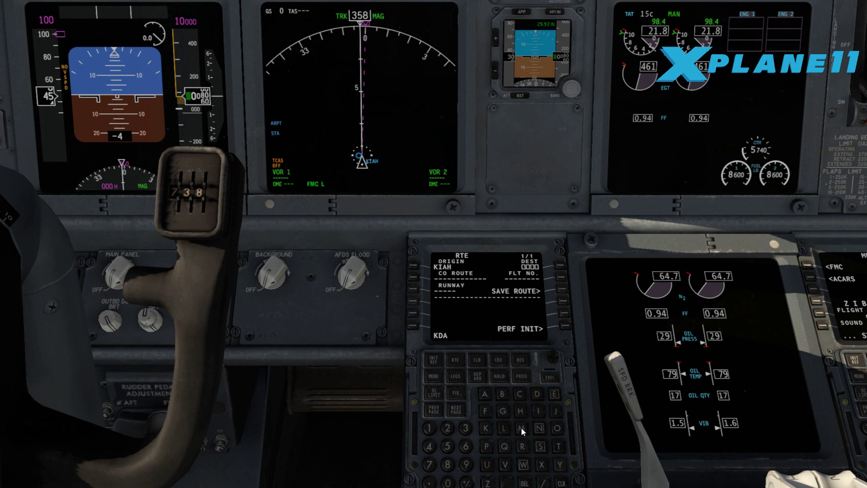
left_click(503, 428)
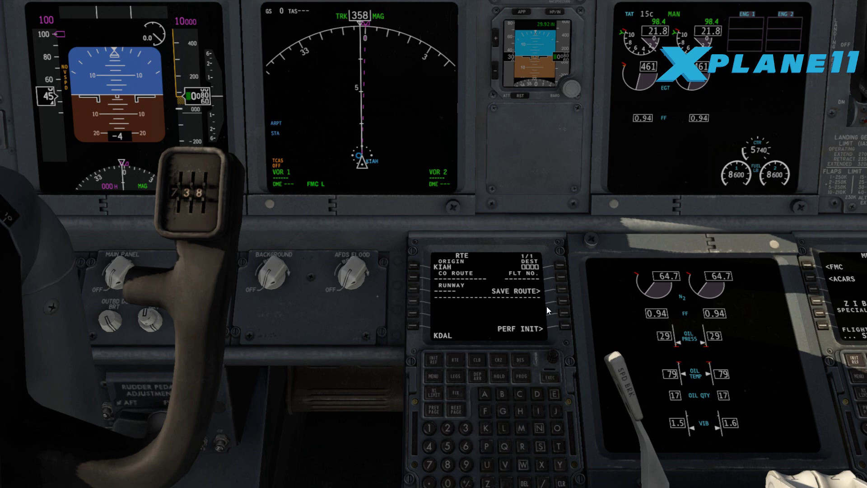
- Enter KDAL as destination, load MY as the company route, and press ACTIVATE
left_click(559, 265)
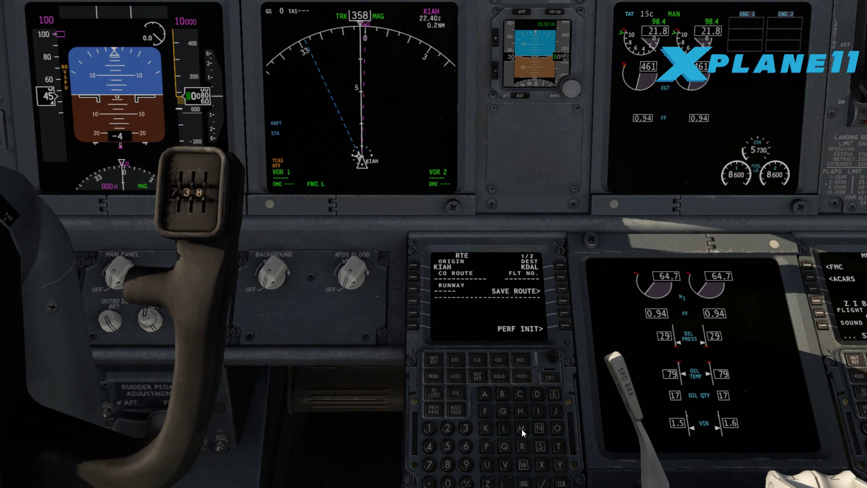
left_click(521, 429)
left_click(559, 463)
left_click(413, 277)
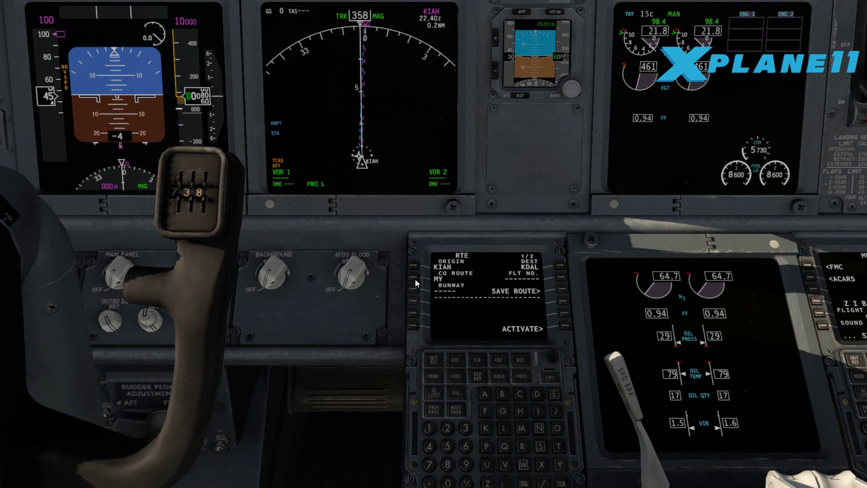
left_click(565, 326)
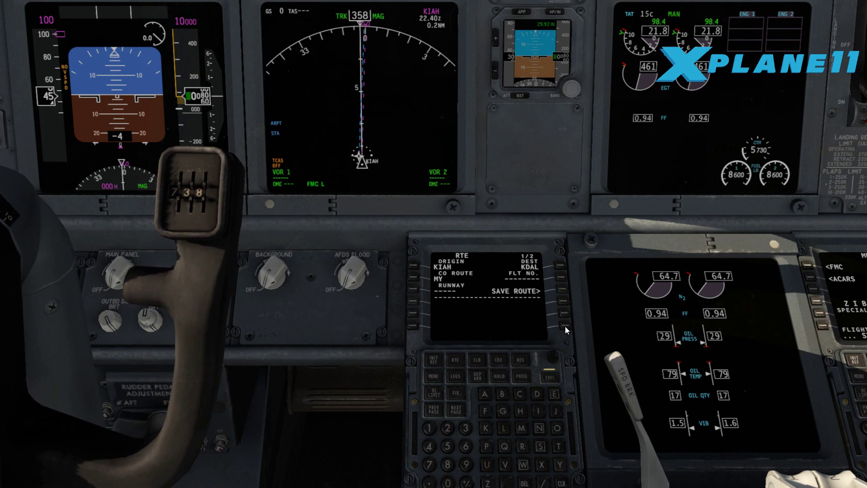
- Execute the route so it shows ACT RTE, then widen the view to the whole panel
left_click(552, 380)
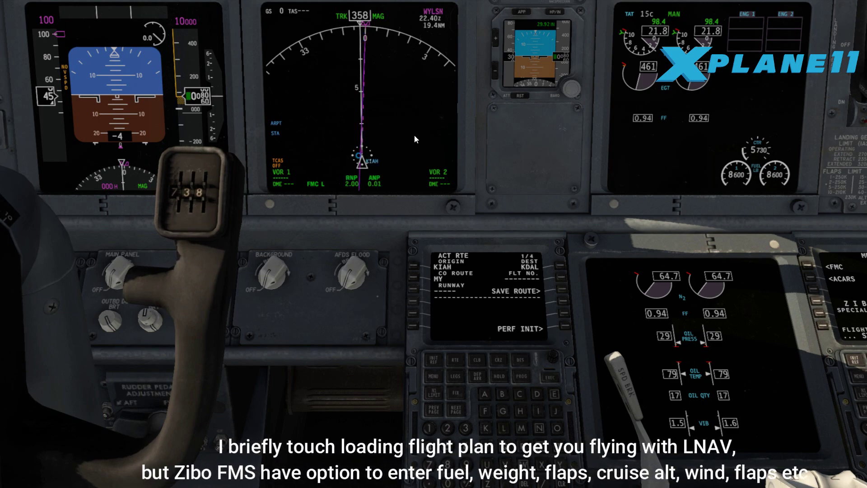
key("KP_1")
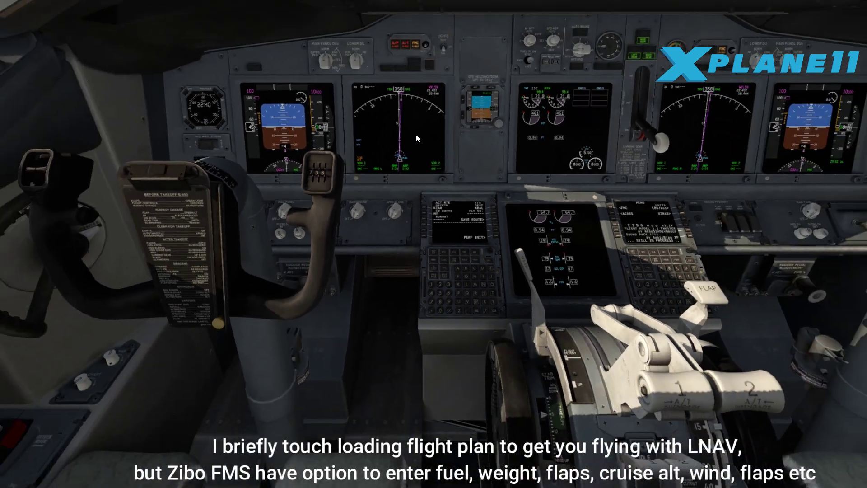
key("KP_2")
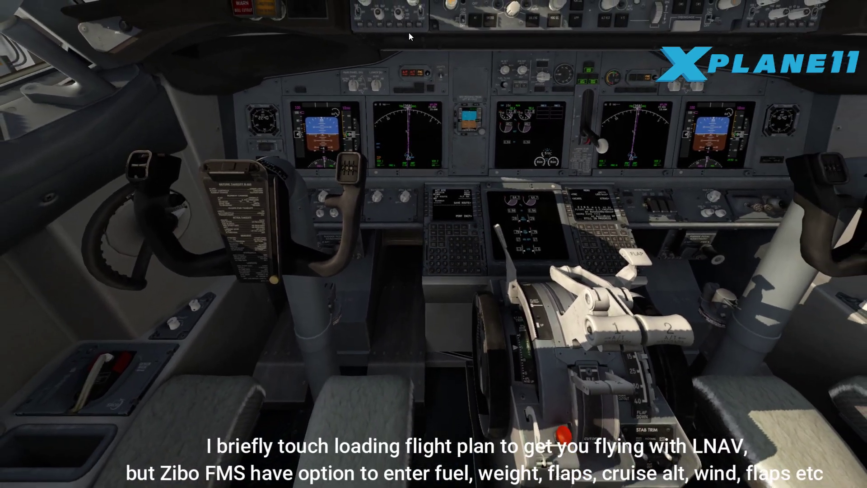
key("KP_3")
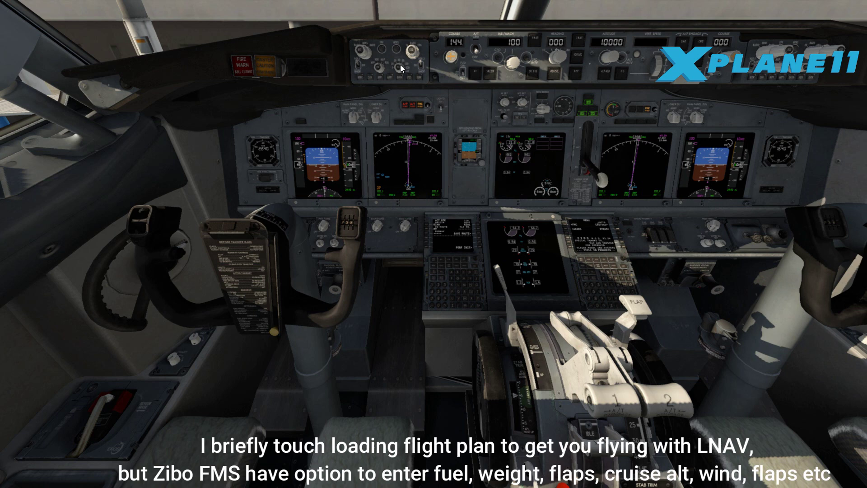